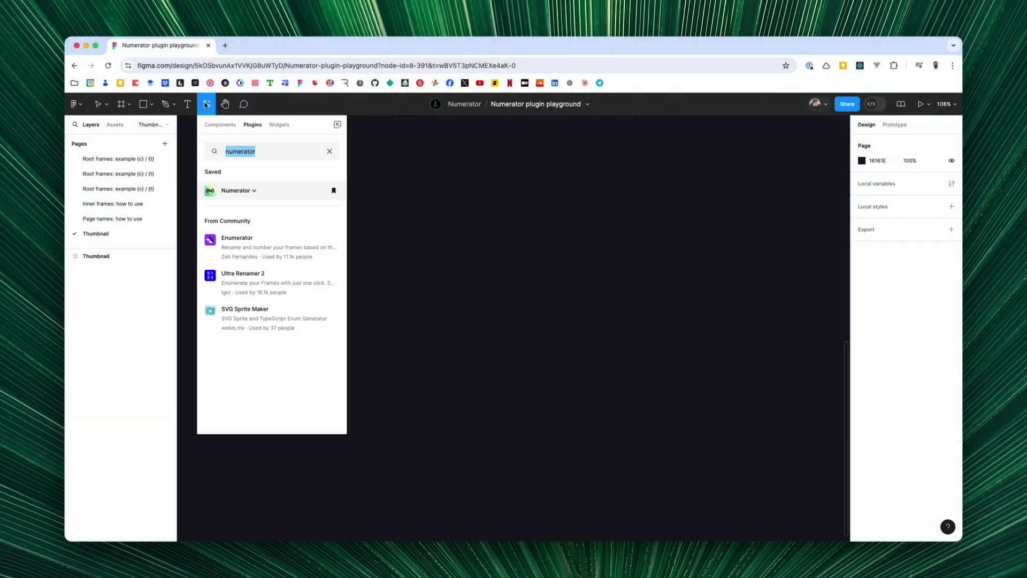
- Expand Numerator's command list and browse its root frames and page names submenus
{"action": "left_click", "coordinate": [255, 192]}
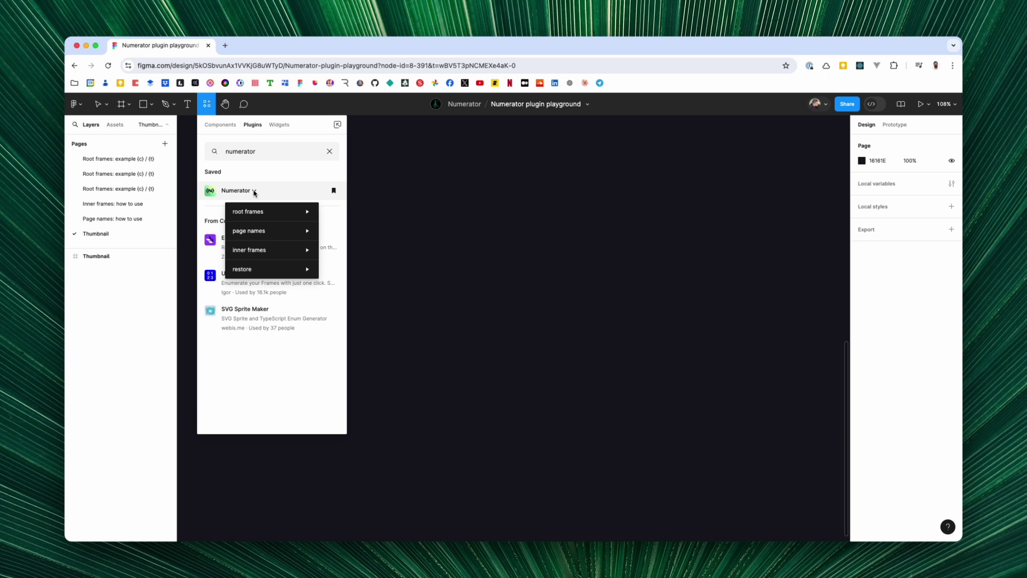
{"action": "mouse_move", "coordinate": [256, 213]}
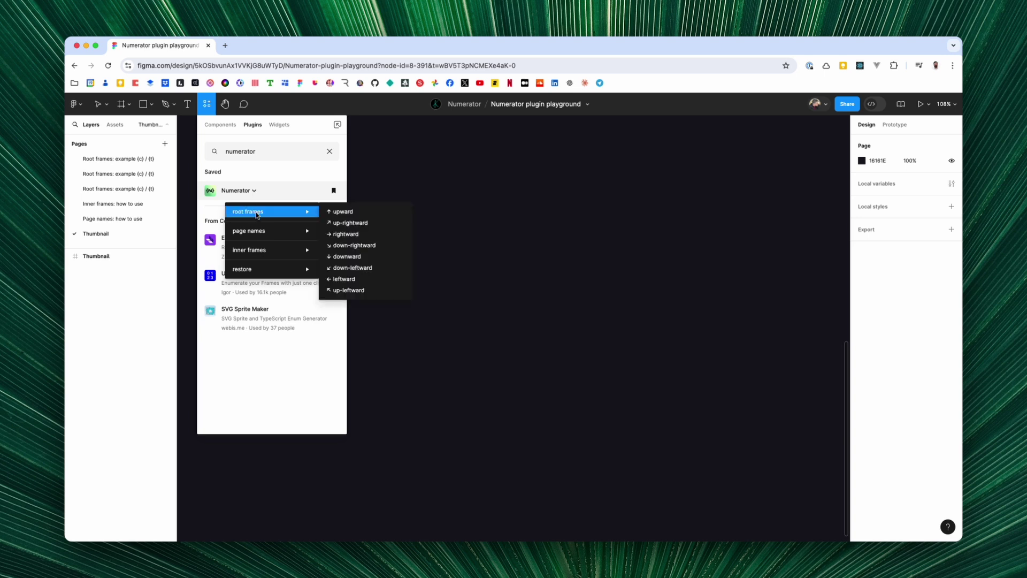
{"action": "mouse_move", "coordinate": [262, 231]}
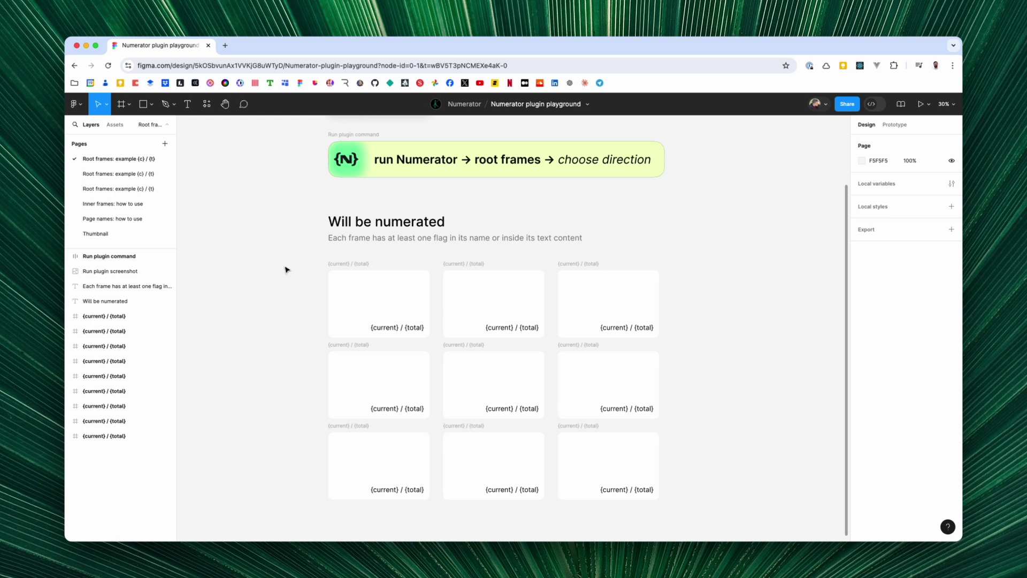
- Run Numerator's root frames › down-rightward command to label the nine frames 1 / 9 to 9 / 9, then advance a page
{"action": "key", "text": "super+slash"}
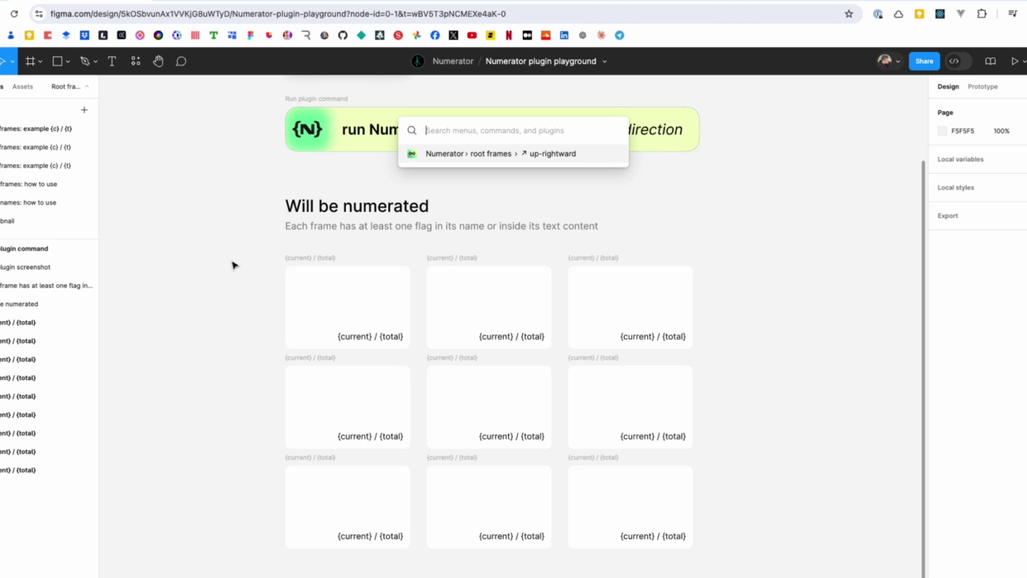
{"action": "type", "text": "root"}
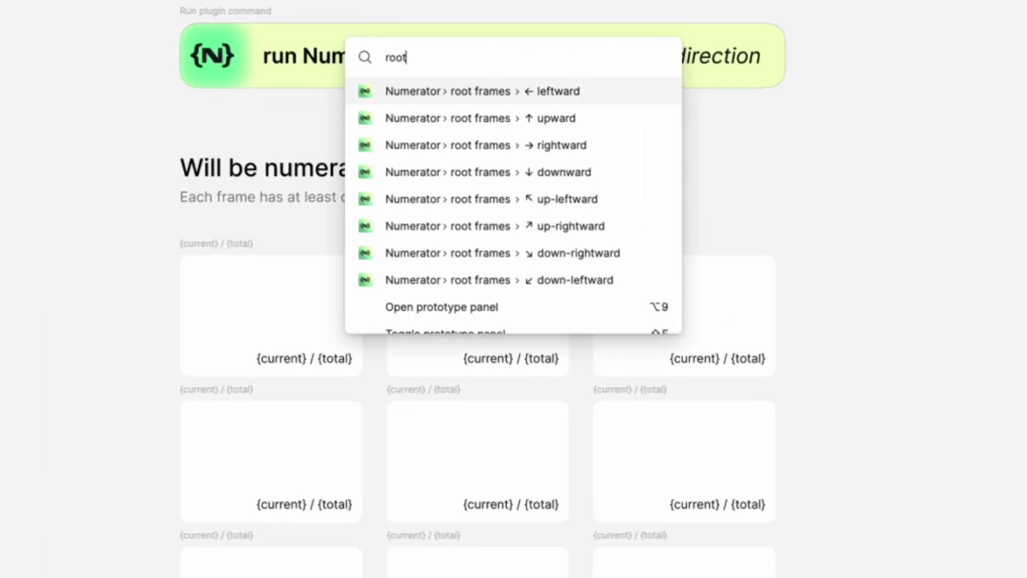
{"action": "key", "text": "Down"}
{"action": "key", "text": "Down"}
{"action": "key", "text": "Down"}
{"action": "key", "text": "Down"}
{"action": "key", "text": "Down"}
{"action": "key", "text": "Down"}
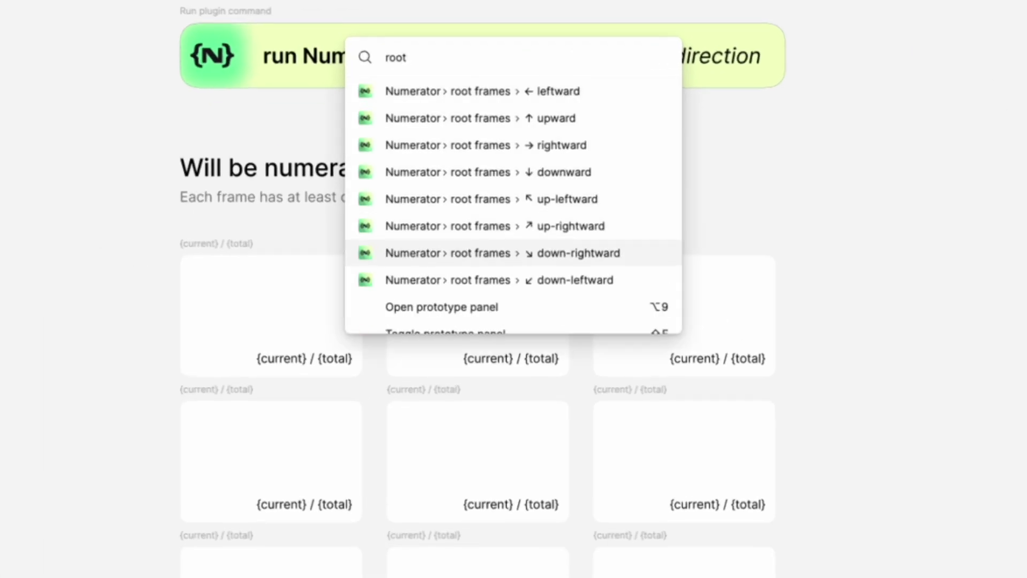
{"action": "key", "text": "Return"}
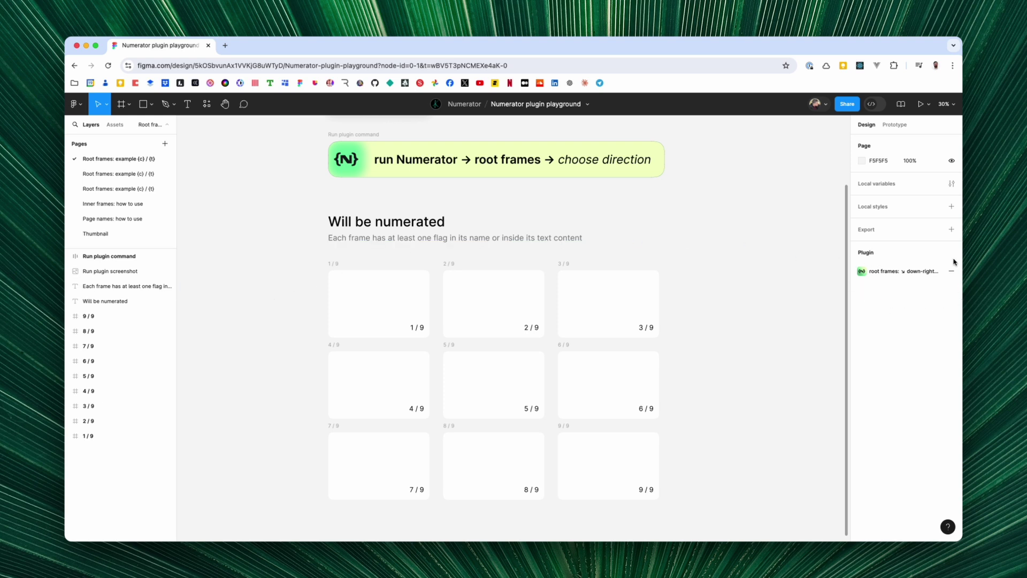
{"action": "key", "text": "Page_Down"}
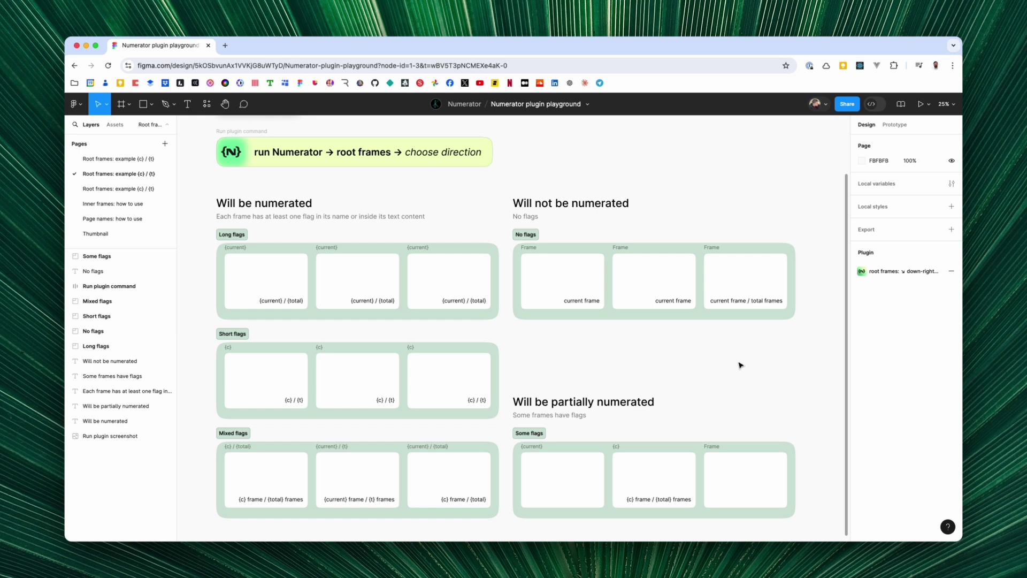
- Rerun the recent root frames › down-rightward command to number the 11 flagged frames
{"action": "key", "text": "super+slash"}
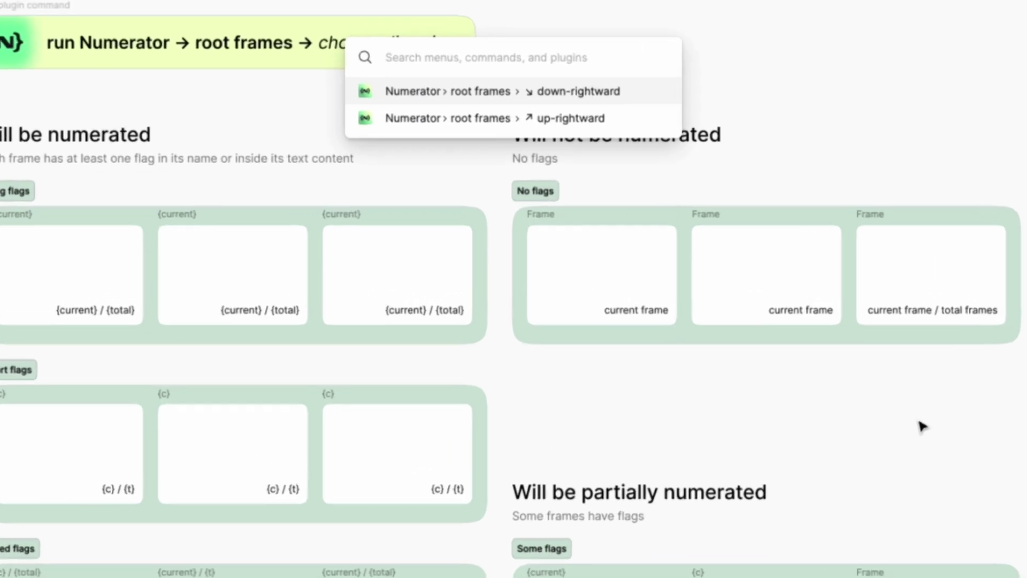
{"action": "key", "text": "Return"}
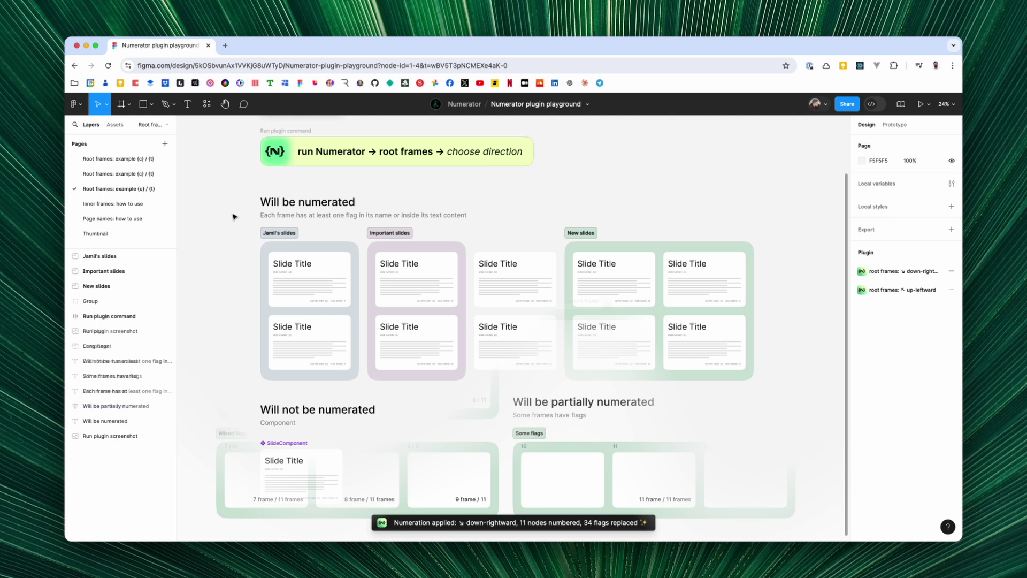
- Number the ten slide frames with Numerator's root frames › up-leftward command
{"action": "scroll", "coordinate": [292, 529], "scroll_direction": "up", "scroll_amount": 10}
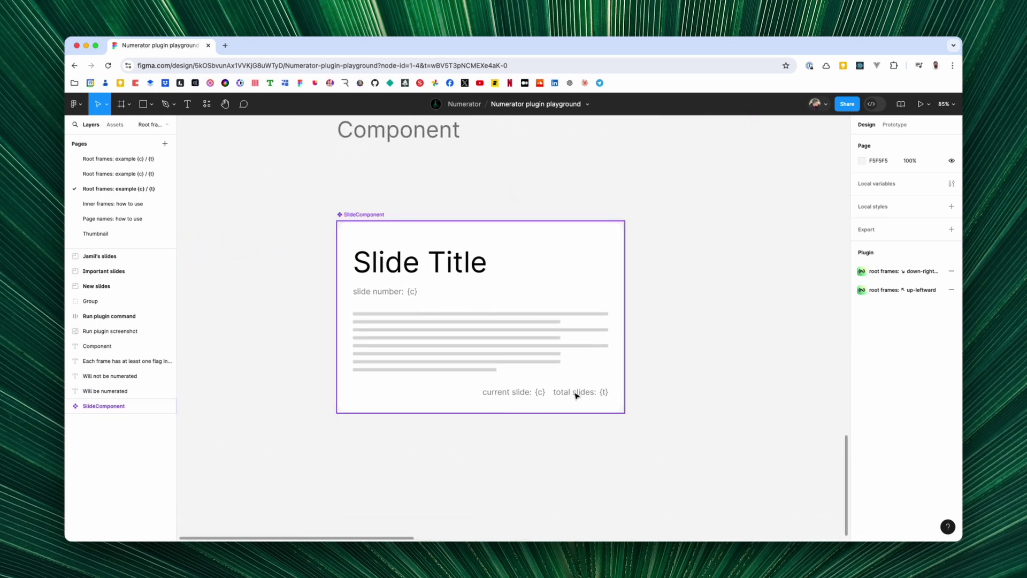
{"action": "scroll", "coordinate": [260, 308], "scroll_direction": "down", "scroll_amount": 10}
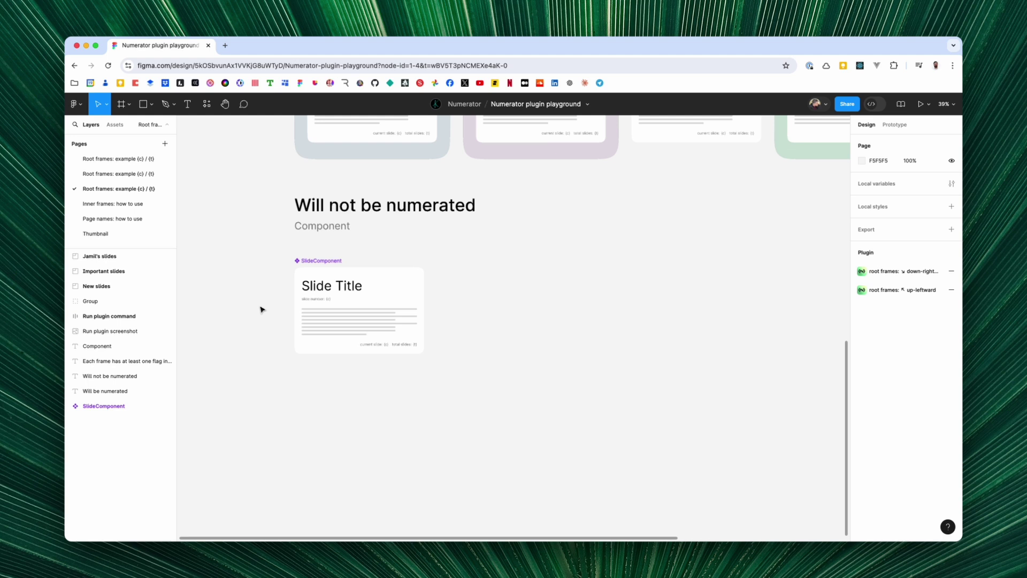
{"action": "scroll", "coordinate": [260, 308], "scroll_direction": "left", "scroll_amount": 1}
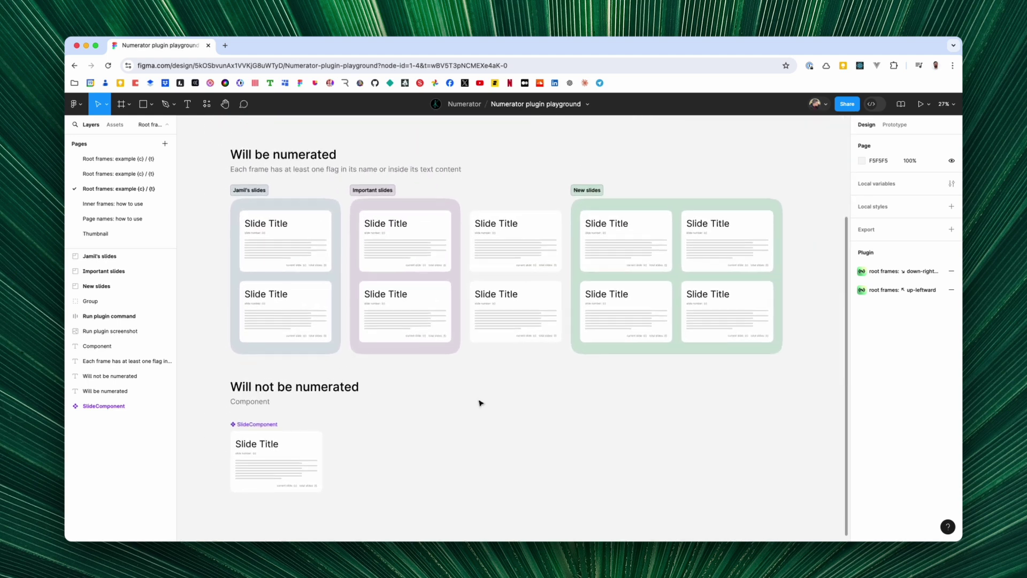
{"action": "key", "text": "super+slash"}
{"action": "type", "text": "root"}
{"action": "key", "text": "Down"}
{"action": "key", "text": "Down"}
{"action": "key", "text": "Down"}
{"action": "key", "text": "Down"}
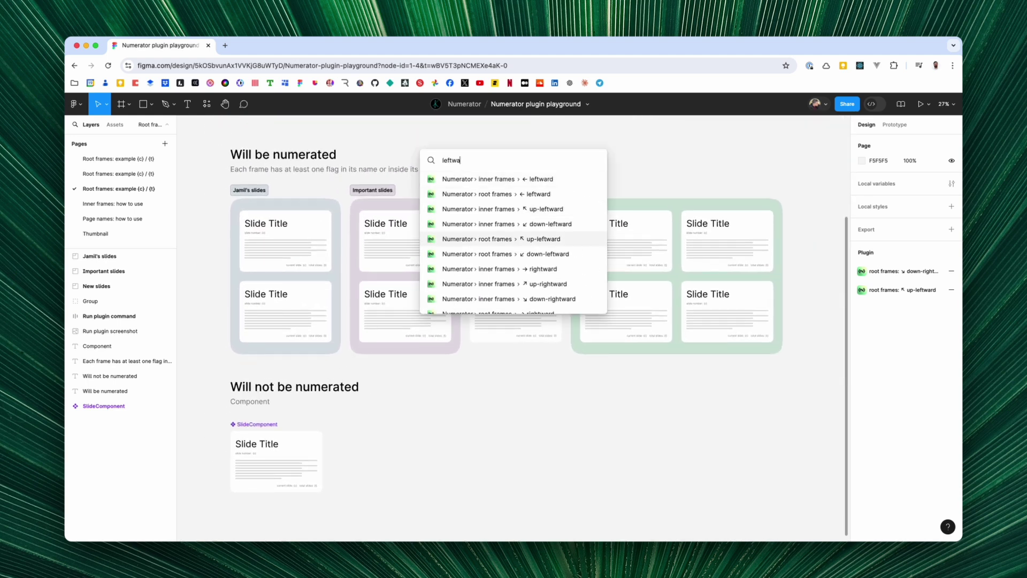
{"action": "key", "text": "Return"}
- Check the numbered slides, then move to the Inner frames how-to page
{"action": "scroll", "coordinate": [777, 331], "scroll_direction": "up", "scroll_amount": 5}
{"action": "scroll", "coordinate": [418, 371], "scroll_direction": "left", "scroll_amount": 4}
{"action": "scroll", "coordinate": [418, 371], "scroll_direction": "down", "scroll_amount": 6}
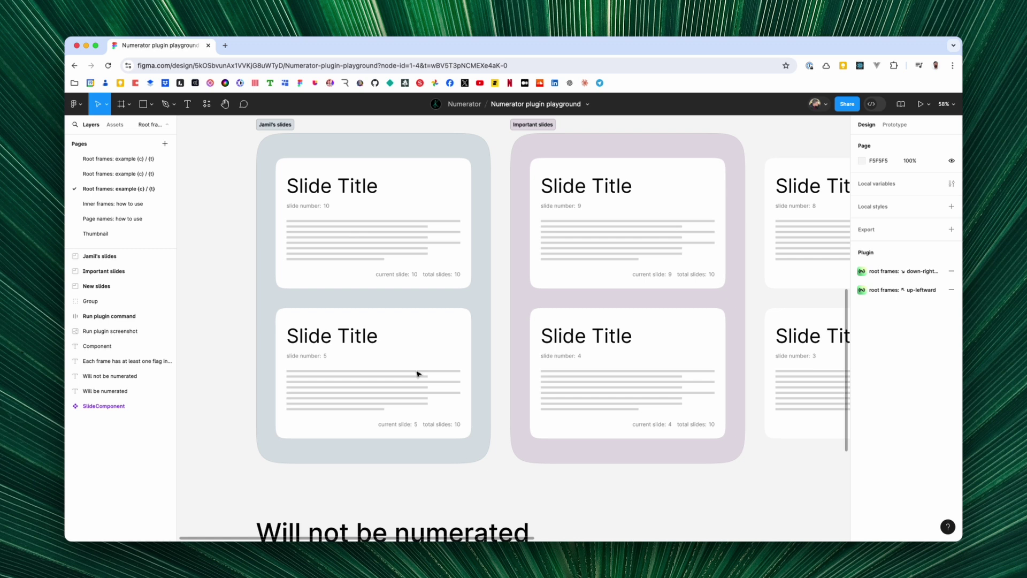
{"action": "scroll", "coordinate": [570, 418], "scroll_direction": "down", "scroll_amount": 2}
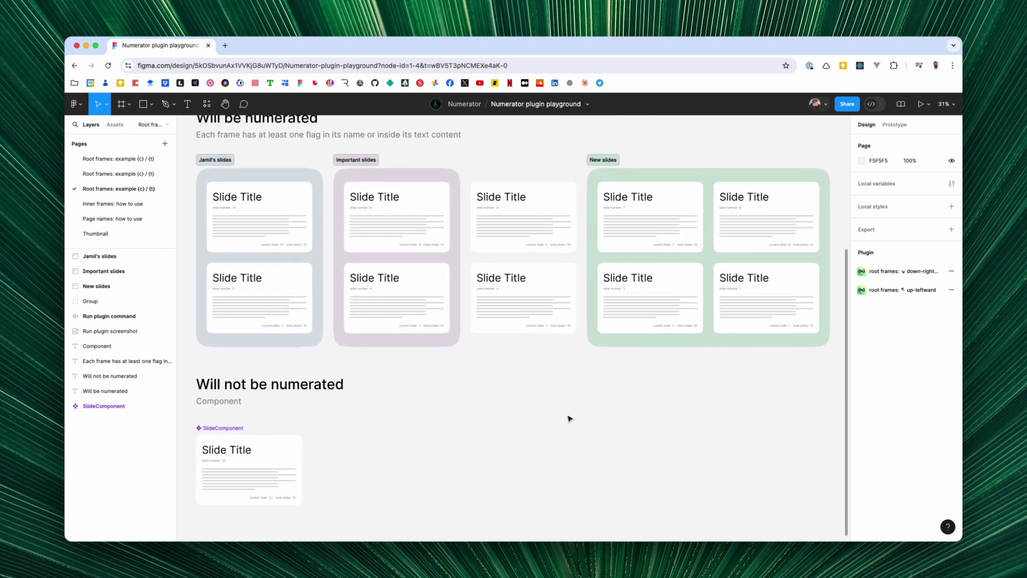
{"action": "key", "text": "Page_Down"}
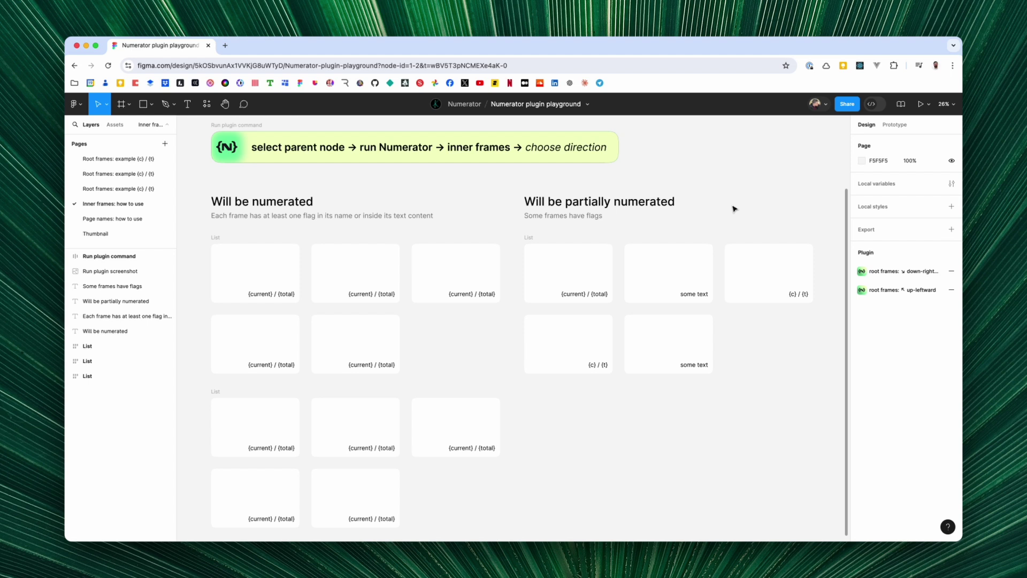
- Number the top List's inner frames down-rightward, 1 to 5
{"action": "left_click", "coordinate": [530, 236]}
{"action": "left_click", "coordinate": [214, 238]}
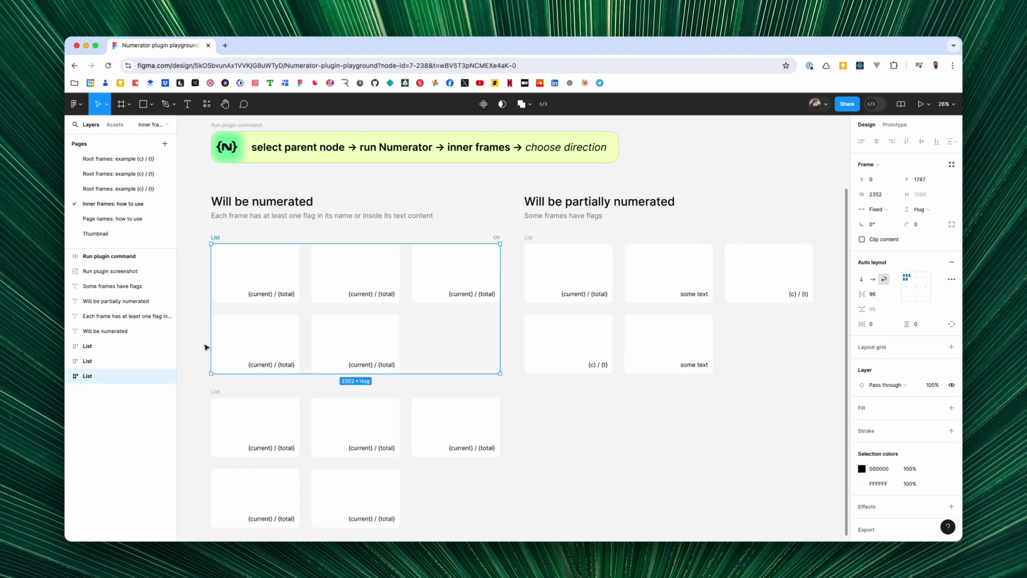
{"action": "left_click", "coordinate": [215, 390]}
{"action": "left_click", "coordinate": [216, 238]}
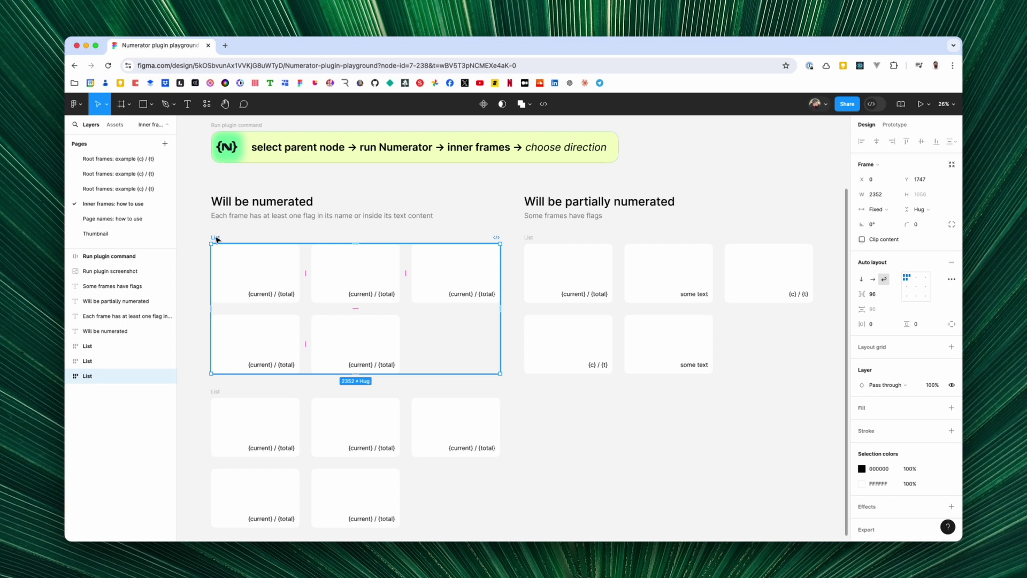
{"action": "key", "text": "super+slash"}
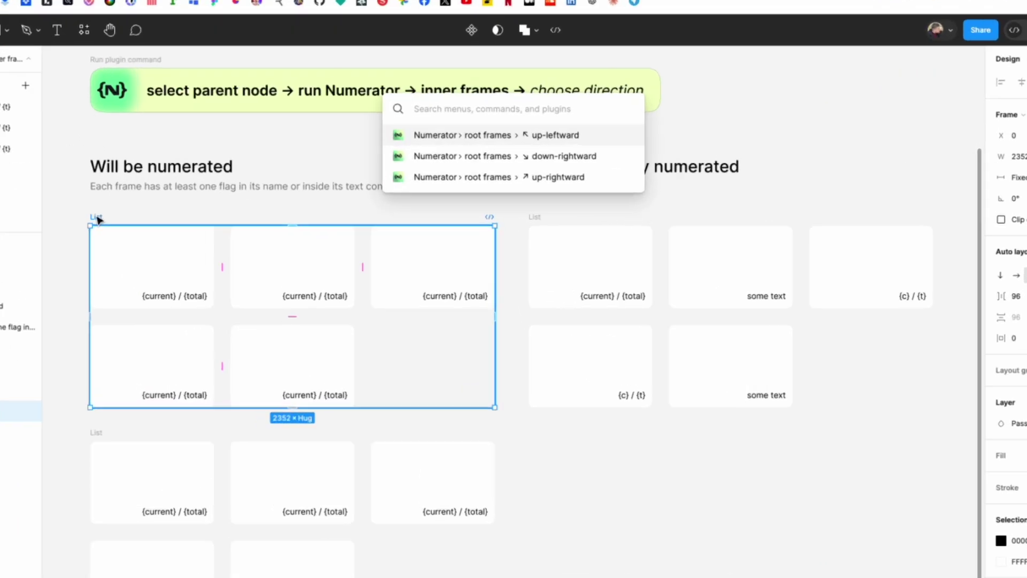
{"action": "type", "text": "inner frames"}
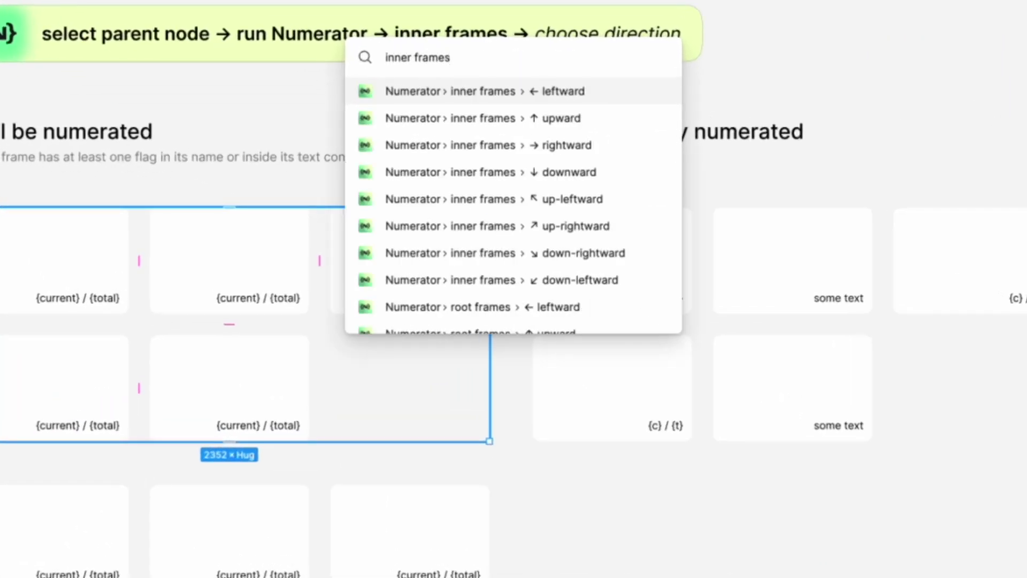
{"action": "key", "text": "Down"}
{"action": "key", "text": "Down"}
{"action": "key", "text": "Down"}
{"action": "key", "text": "Down"}
{"action": "key", "text": "Down"}
{"action": "key", "text": "Down"}
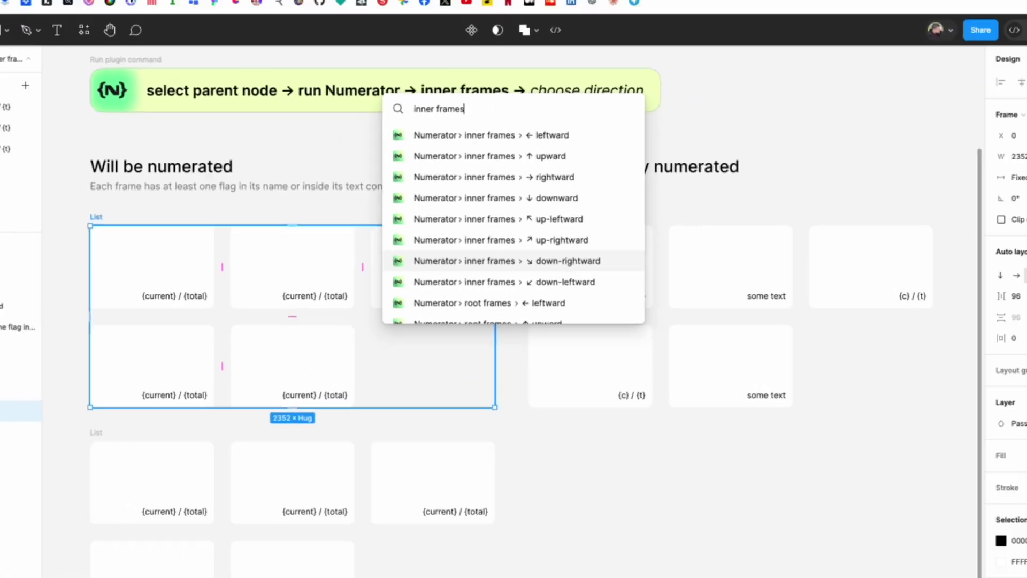
{"action": "key", "text": "Return"}
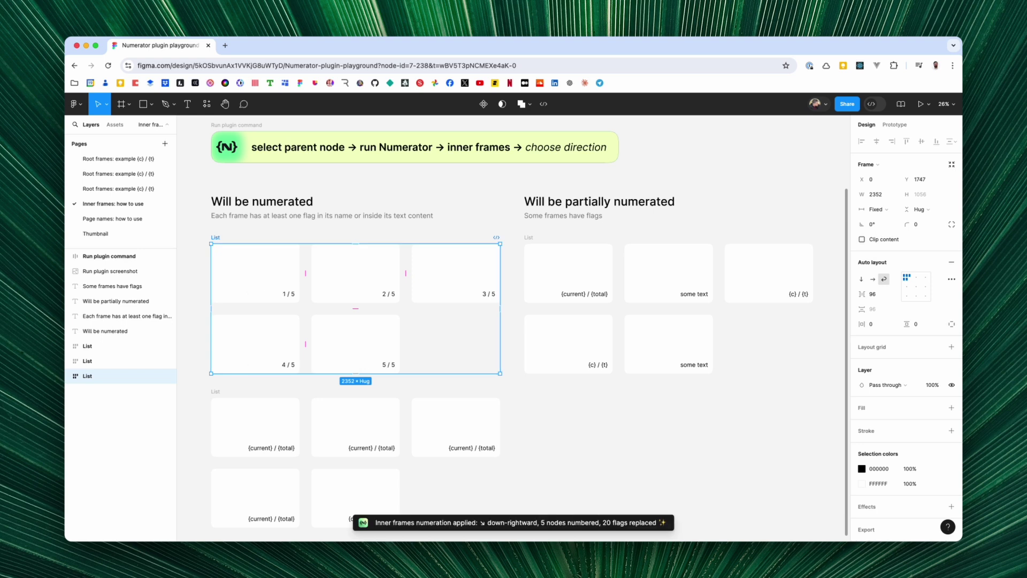
- Number the partially flagged List's inner frames rightward, 1/3 to 3/3
{"action": "left_click", "coordinate": [532, 242]}
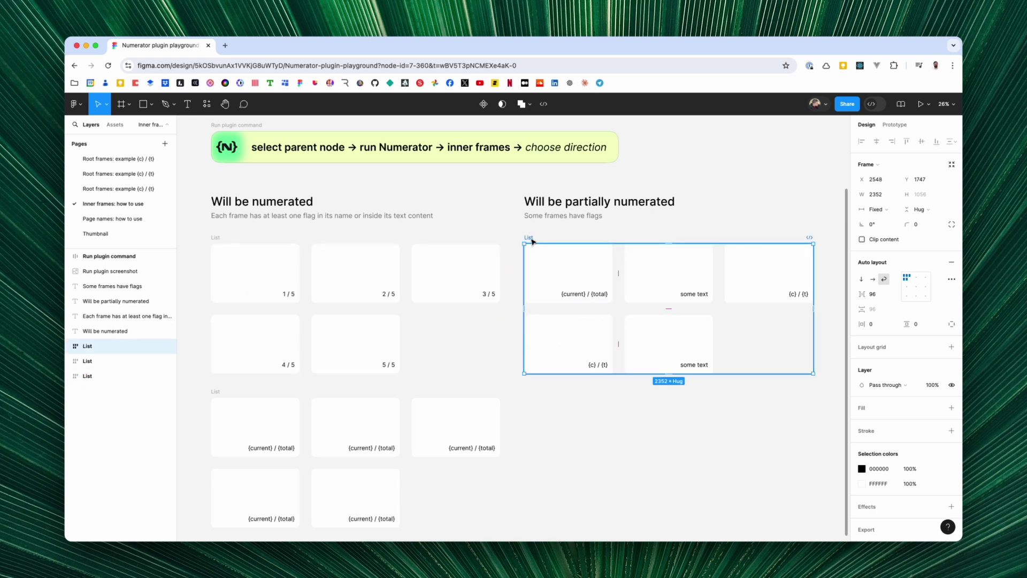
{"action": "key", "text": "super+slash"}
{"action": "type", "text": "inner fr"}
{"action": "key", "text": "Return"}
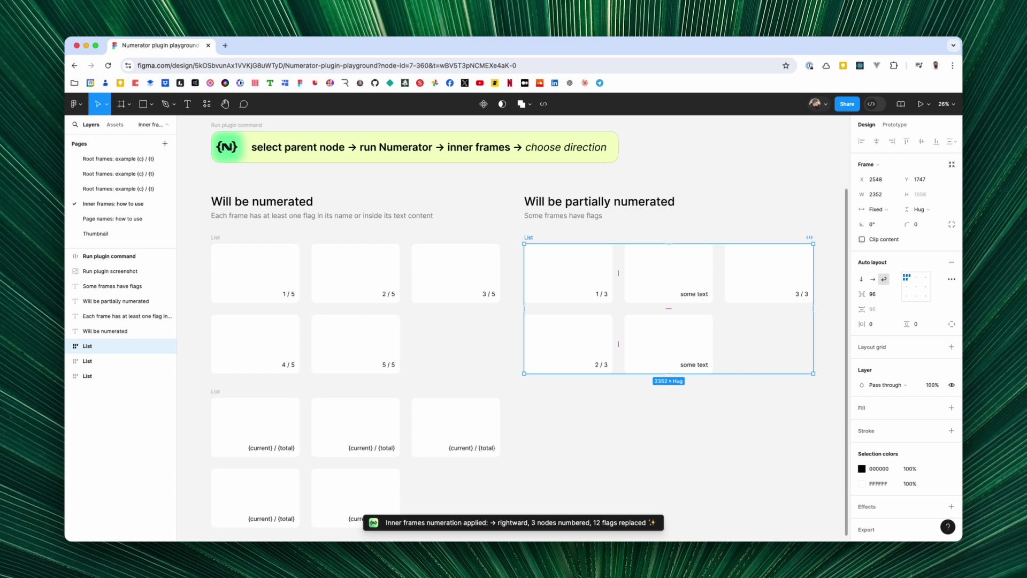
- Number the lower List's inner frames up-leftward, 5/5 down to 1/5
{"action": "left_click", "coordinate": [214, 398]}
{"action": "key", "text": "super+slash"}
{"action": "type", "text": "inner"}
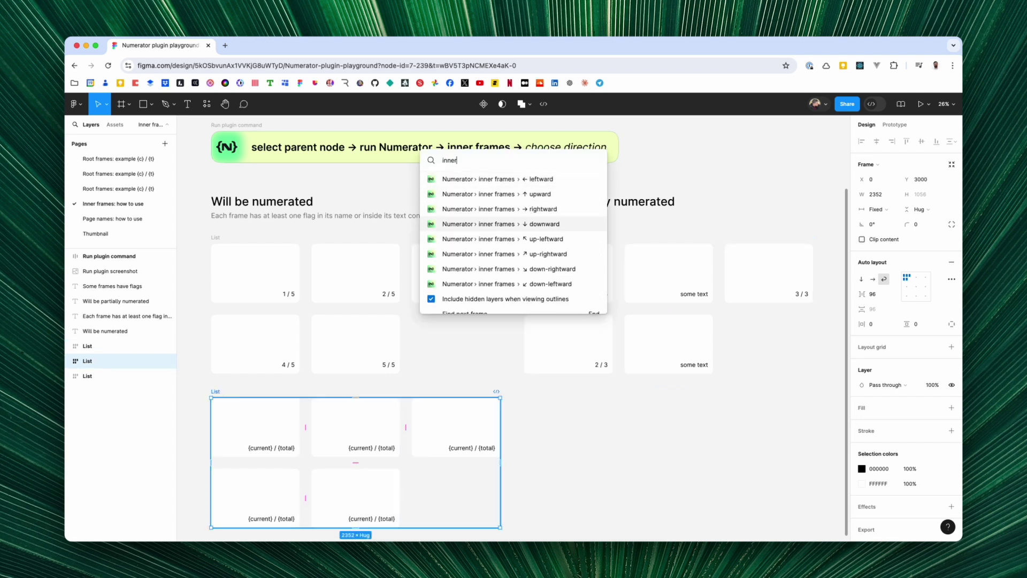
{"action": "key", "text": "Return"}
{"action": "left_click", "coordinate": [532, 454]}
{"action": "scroll", "coordinate": [531, 456], "scroll_direction": "down", "scroll_amount": 1}
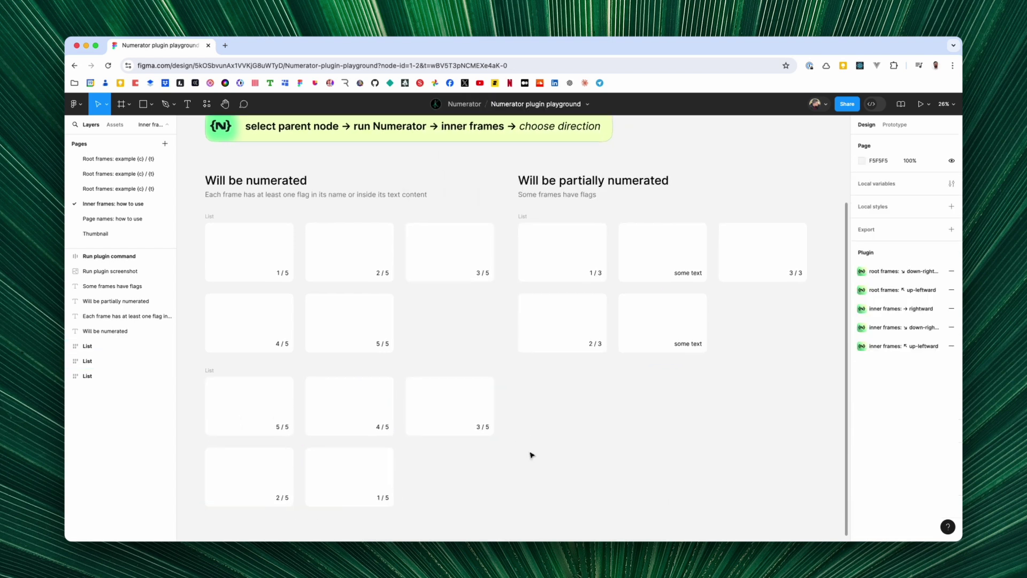
- On the Page names page, run page names › upward so root-frame pages read 3 / 3 to 1 / 3
{"action": "key", "text": "Page_Down"}
{"action": "key", "text": "super+slash"}
{"action": "type", "text": "pag"}
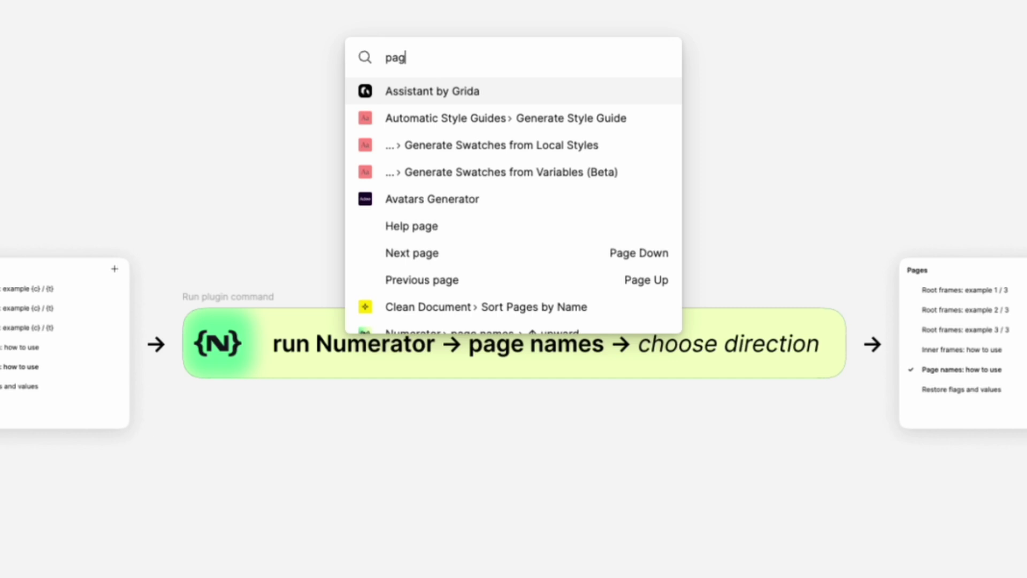
{"action": "type", "text": "e names"}
{"action": "key", "text": "Escape"}
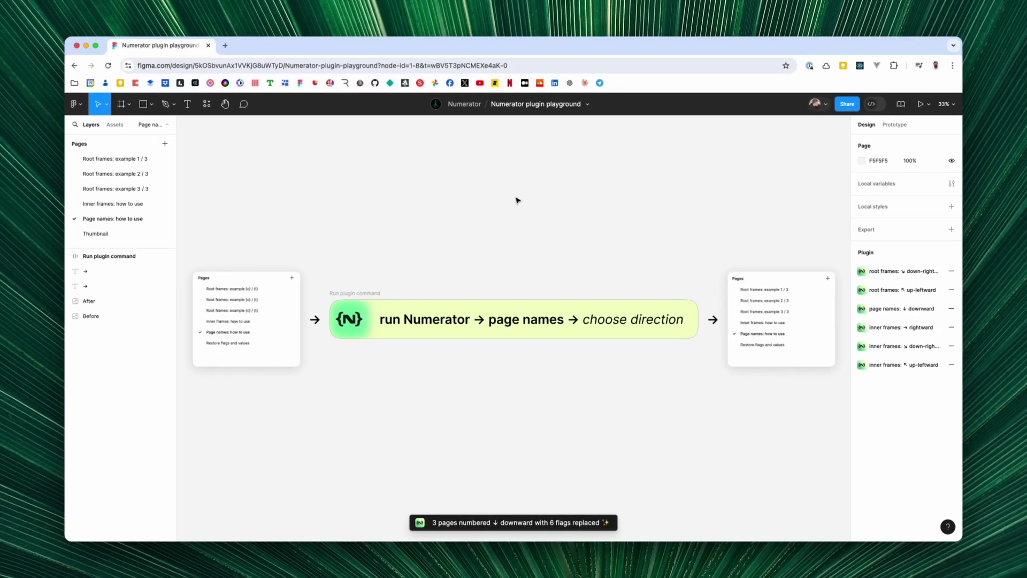
{"action": "key", "text": "super+slash"}
{"action": "type", "text": "page names"}
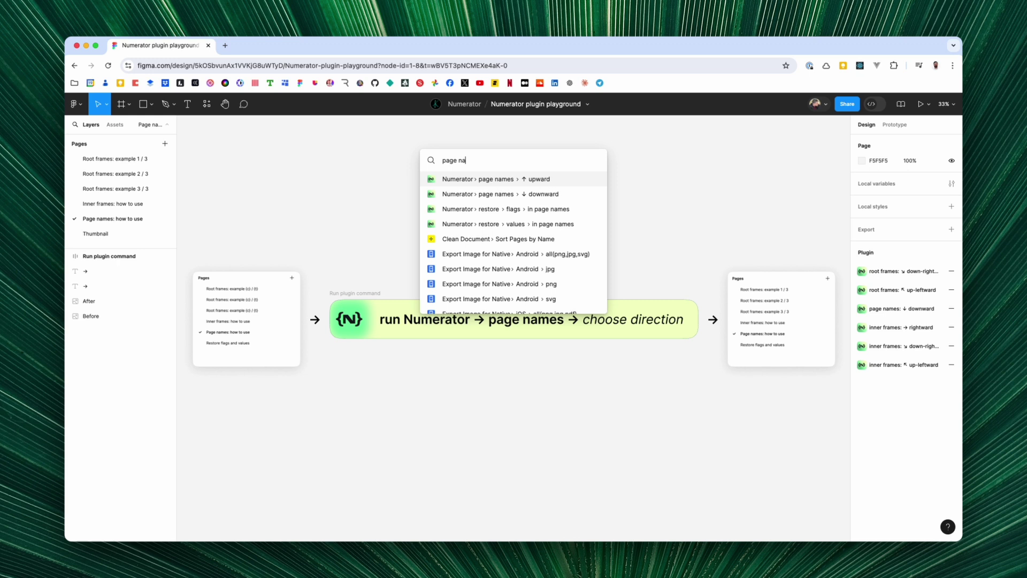
{"action": "key", "text": "Return"}
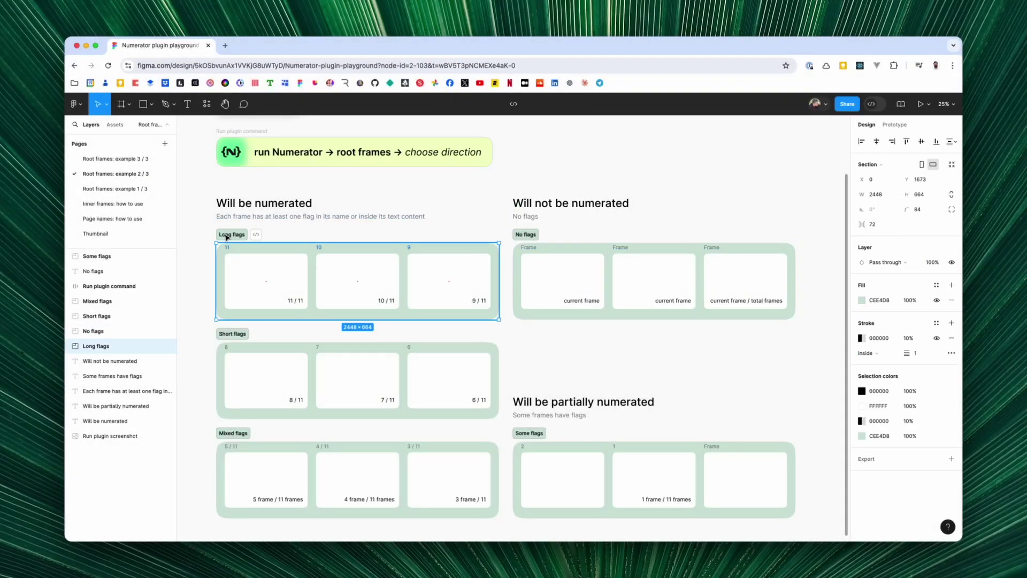
- Revert the selected Long flags frames to {current} / {total} placeholders with restore › flags › in selection
{"action": "key", "text": "super+slash"}
{"action": "type", "text": "restore flags"}
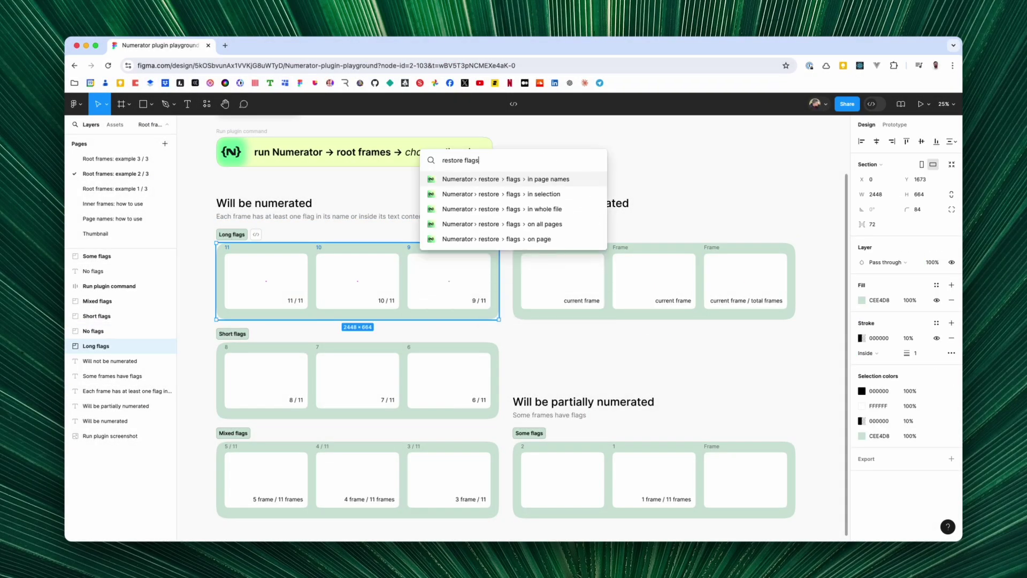
{"action": "key", "text": "Down"}
{"action": "key", "text": "Return"}
{"action": "left_click", "coordinate": [460, 225]}
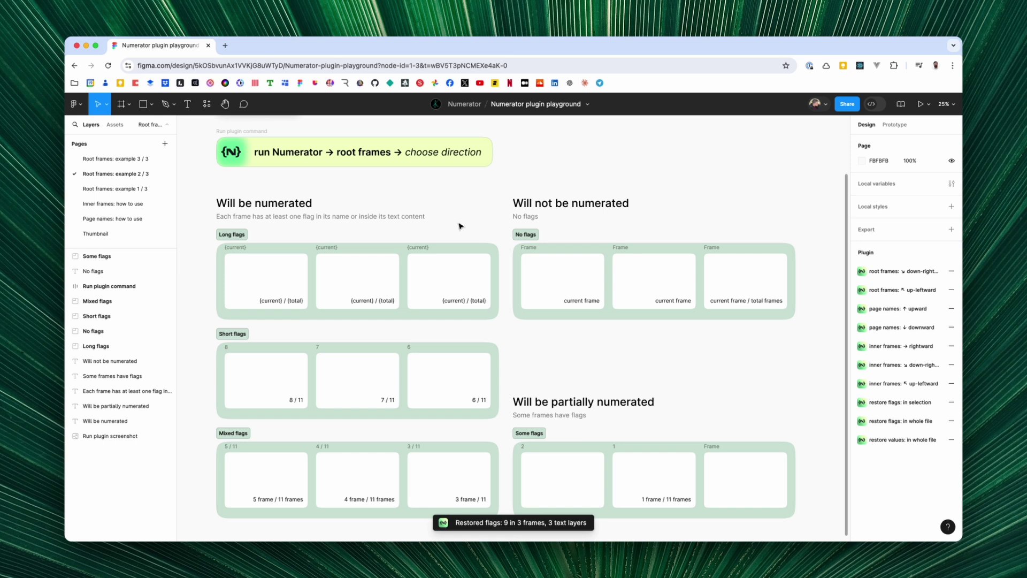
- Restore the page's values back to 11, 10, 9, then go to Root frames: example 3 / 3
{"action": "key", "text": "super+slash"}
{"action": "type", "text": "restore values"}
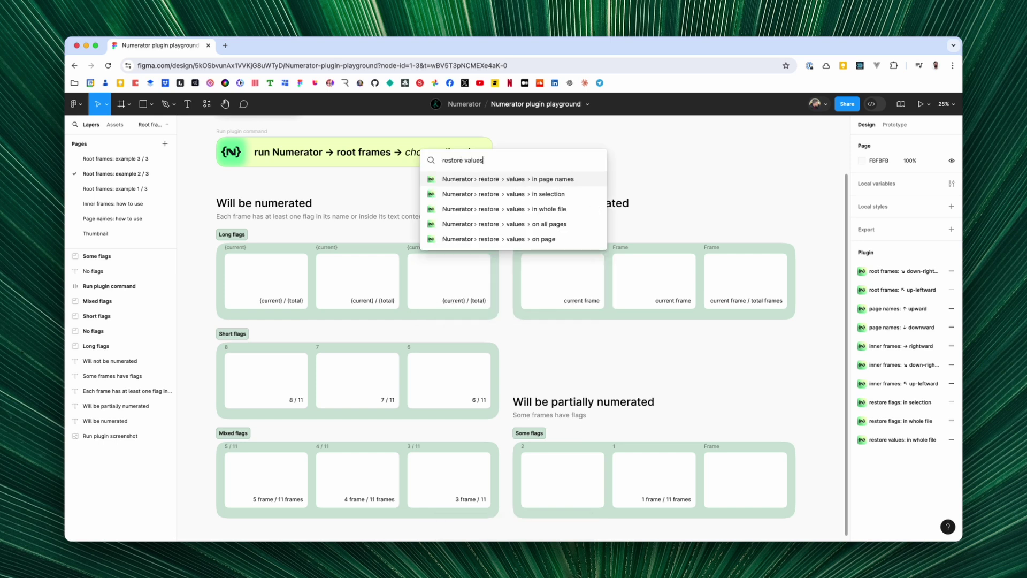
{"action": "key", "text": "Down"}
{"action": "key", "text": "Down"}
{"action": "key", "text": "Down"}
{"action": "key", "text": "Down"}
{"action": "key", "text": "Return"}
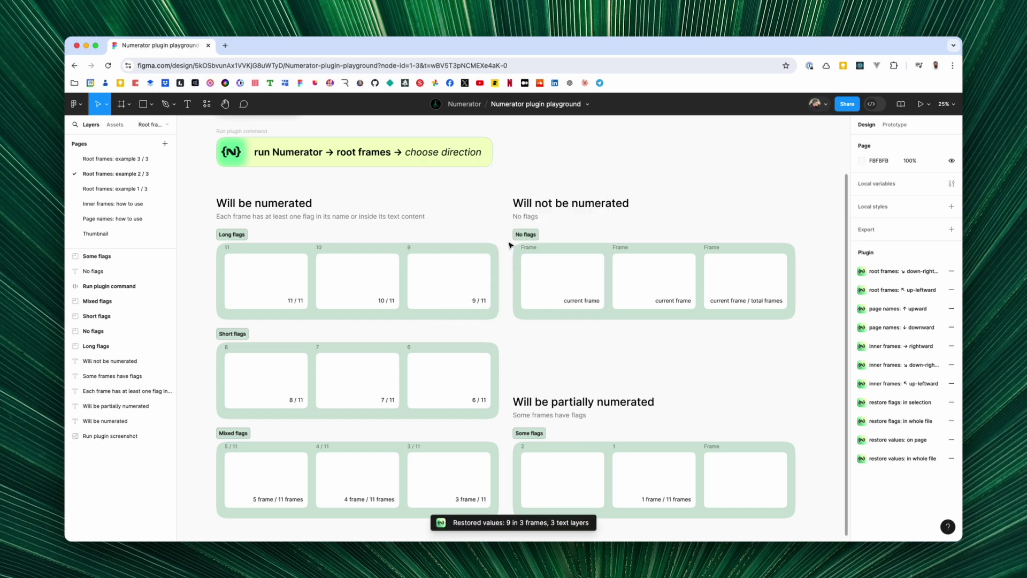
{"action": "key", "text": "Page_Up"}
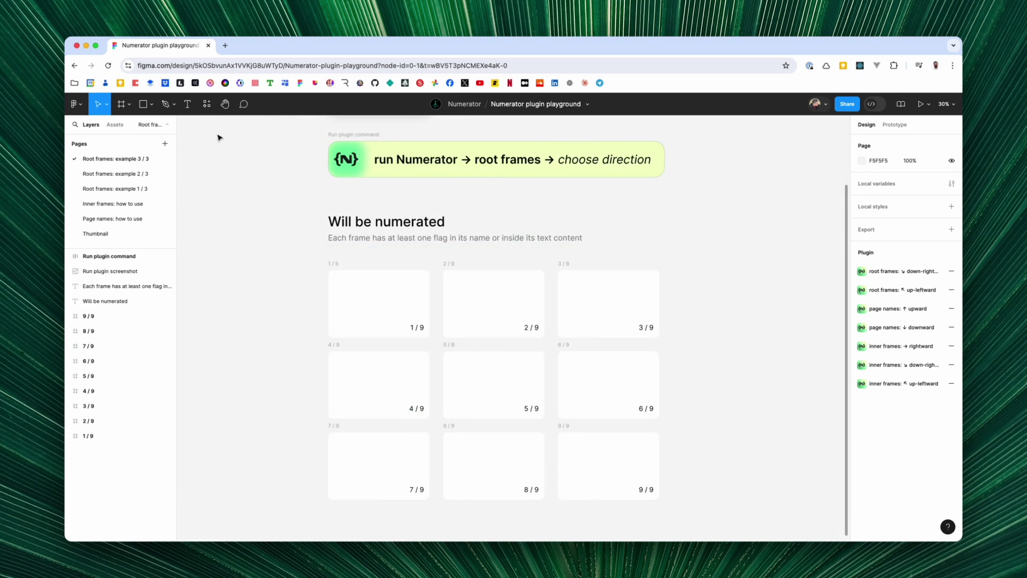
- Turn every number in the file back into flags via Numerator › restore › flags › in whole file
{"action": "left_click", "coordinate": [207, 110]}
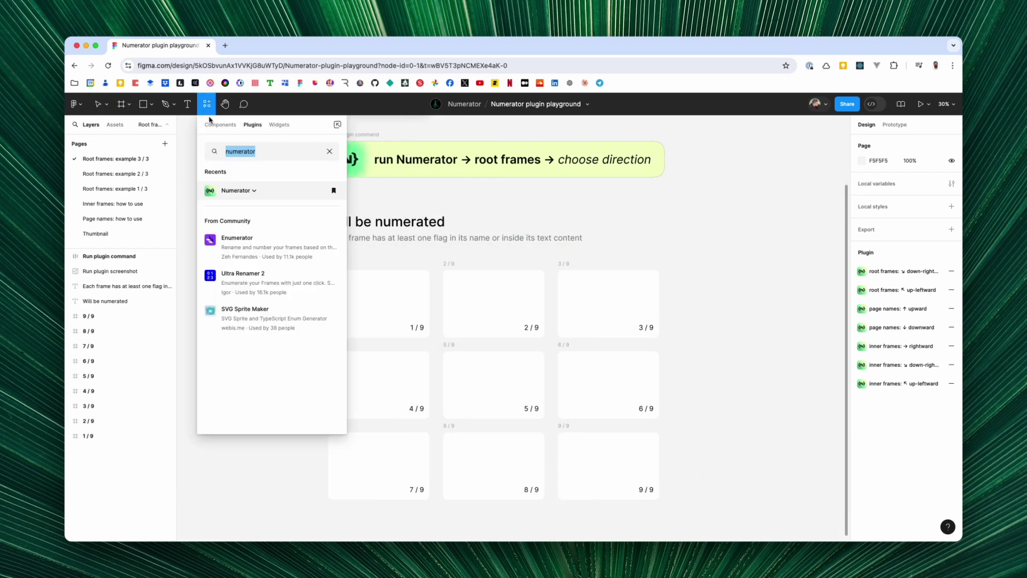
{"action": "left_click", "coordinate": [254, 192]}
{"action": "mouse_move", "coordinate": [289, 269]}
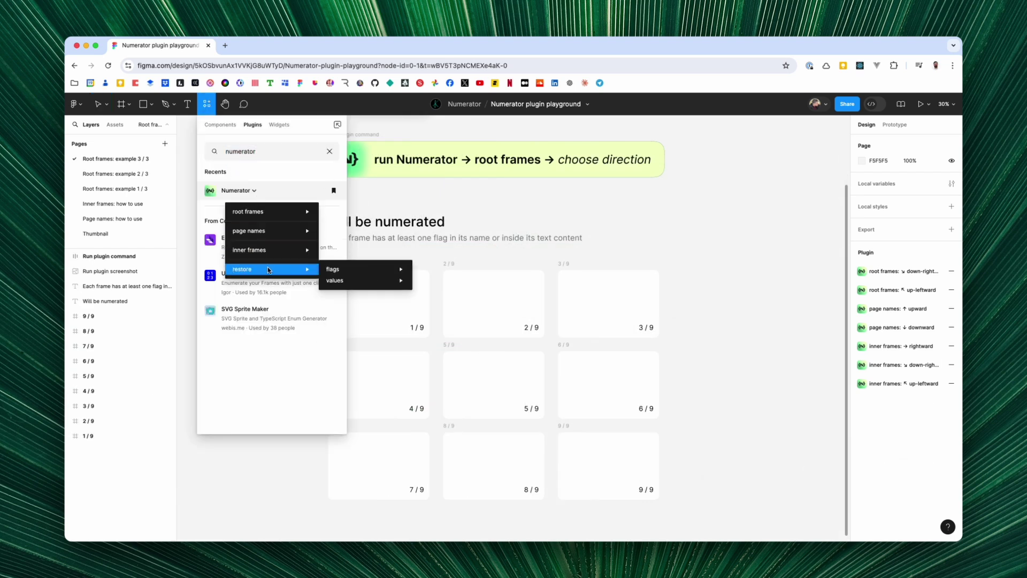
{"action": "mouse_move", "coordinate": [343, 279]}
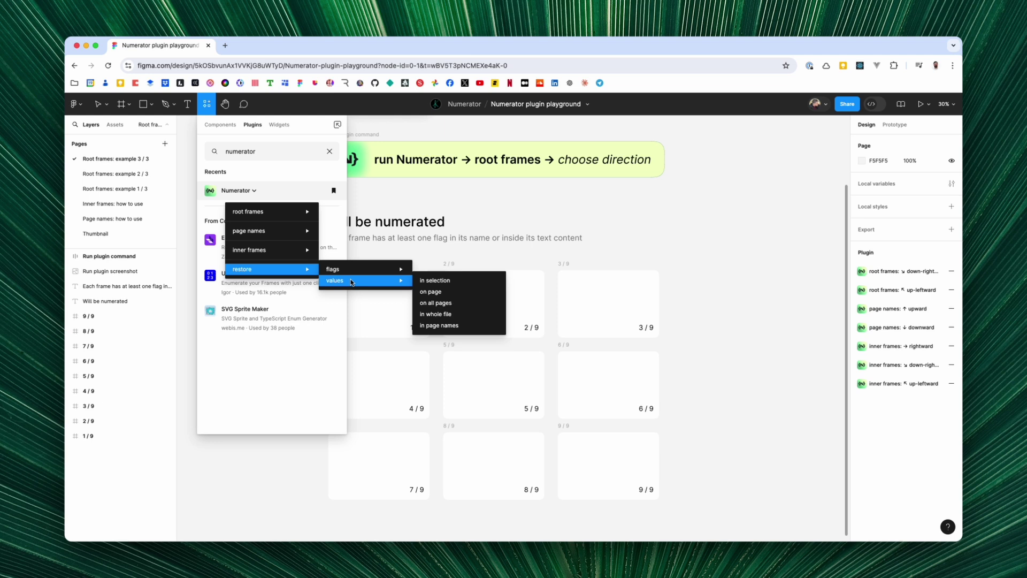
{"action": "mouse_move", "coordinate": [394, 270]}
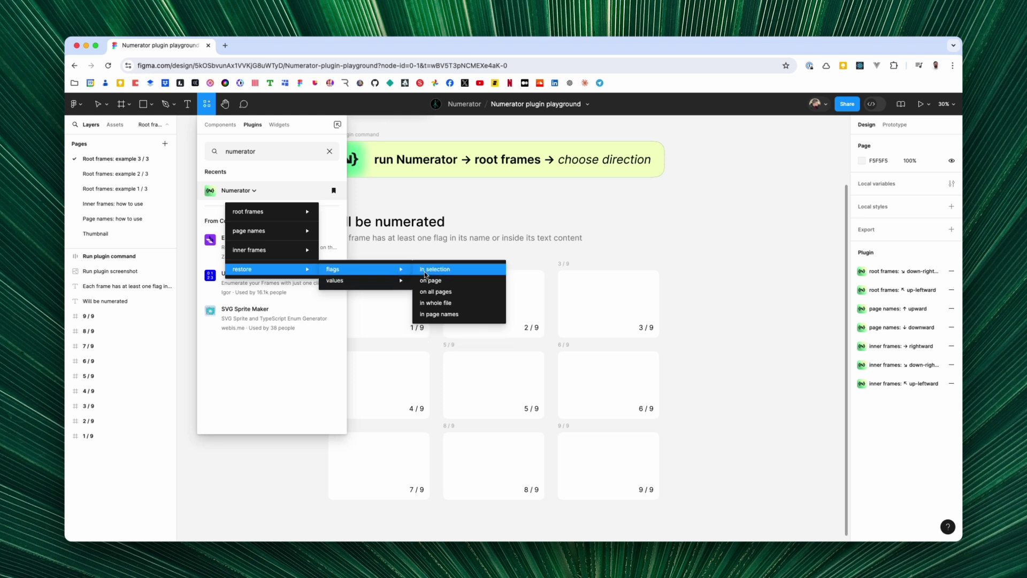
{"action": "left_click", "coordinate": [447, 304]}
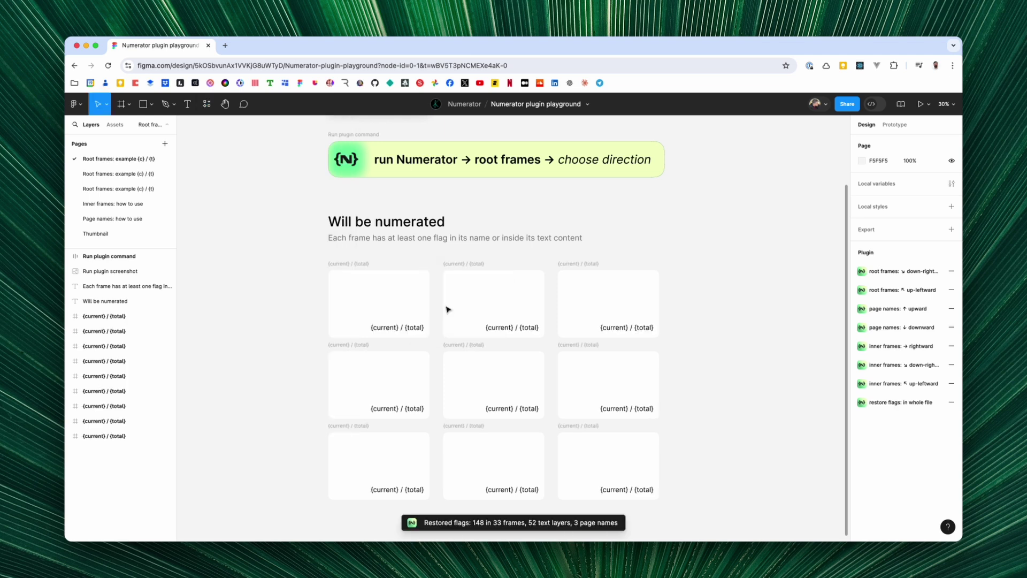
- On the slides page, restore all 148 values across 33 frames, 52 text layers and 3 page names
{"action": "left_click", "coordinate": [145, 189]}
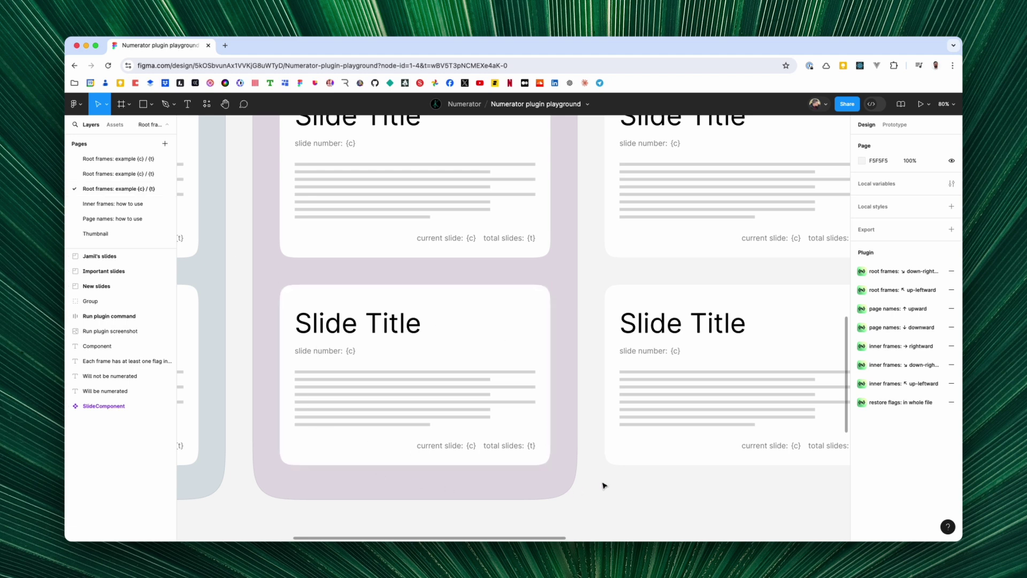
{"action": "key", "text": "super+k"}
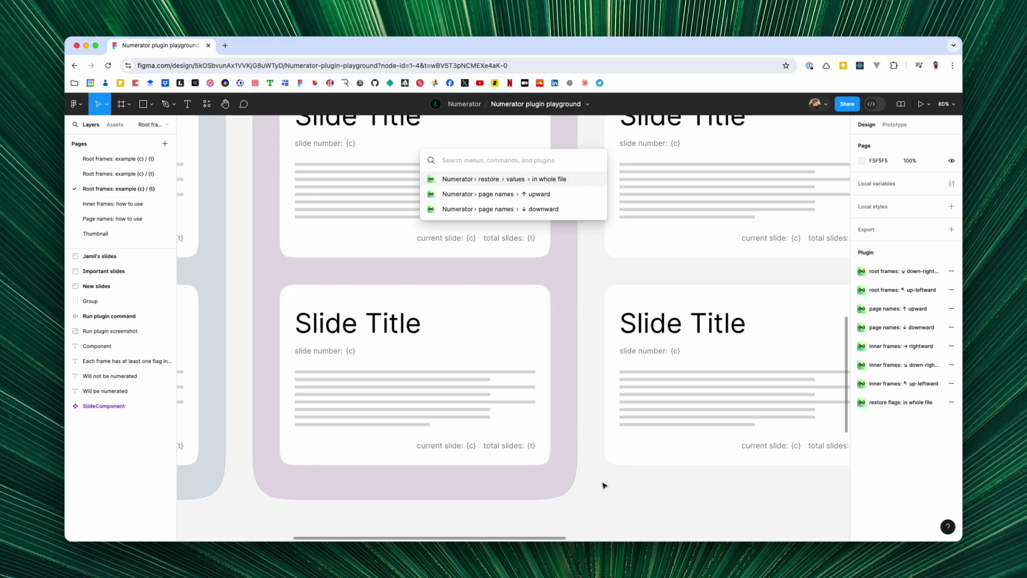
{"action": "type", "text": "restore v"}
{"action": "key", "text": "Down"}
{"action": "key", "text": "Down"}
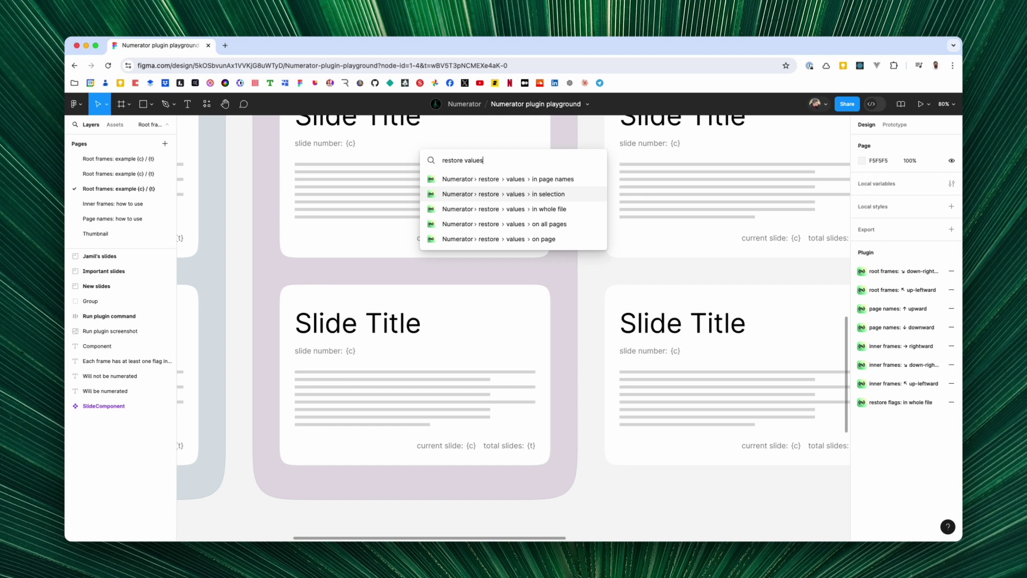
{"action": "key", "text": "Return"}
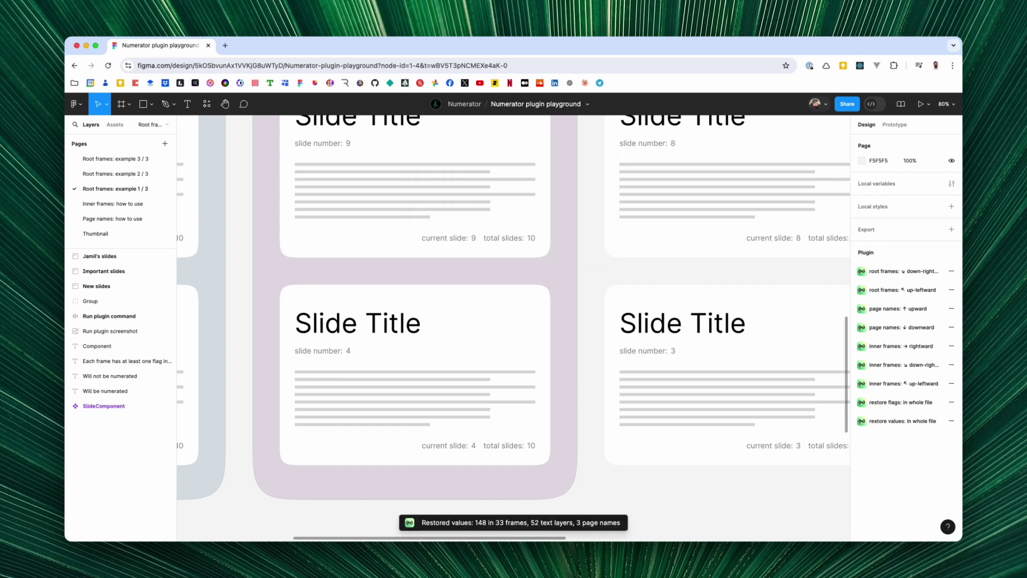